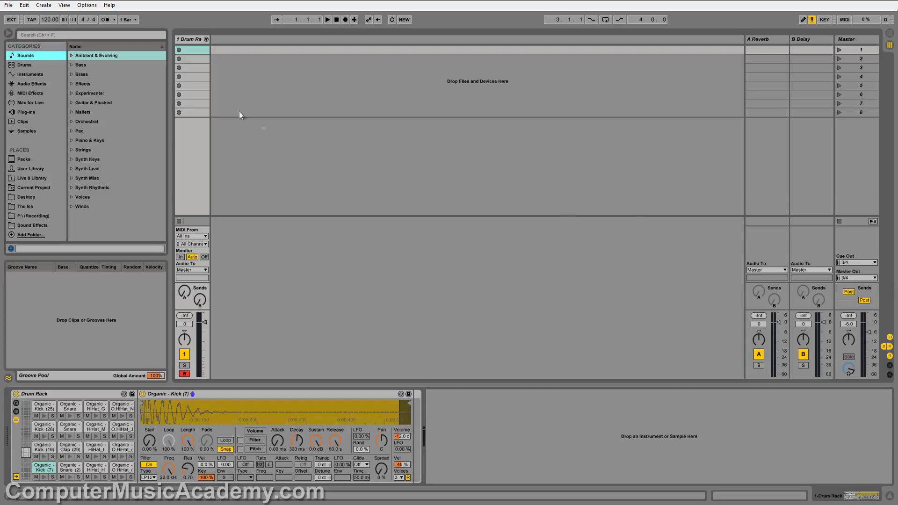
Pick Drum Rack from the browser's Instruments and audition the Kick (19) sample
left_click(37, 74)
left_click(108, 74)
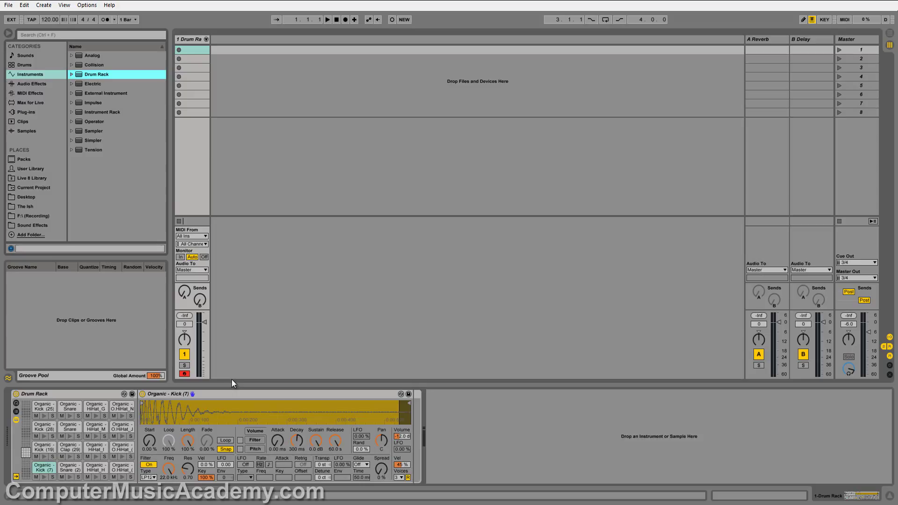
key("y")
key("y")
key("y")
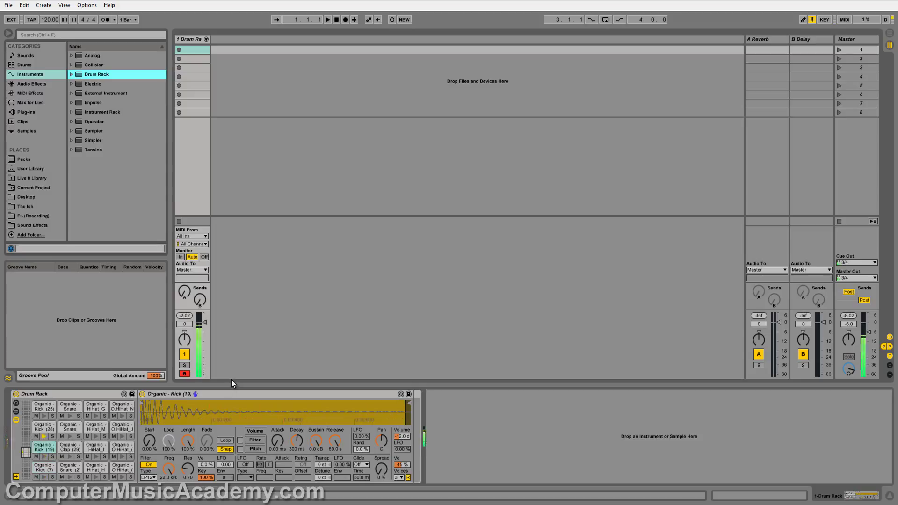
Audition the snare and hi-hat samples (Snare (2), HiHat_M, O.HiHat_N), then select Kick (7)
key("w")
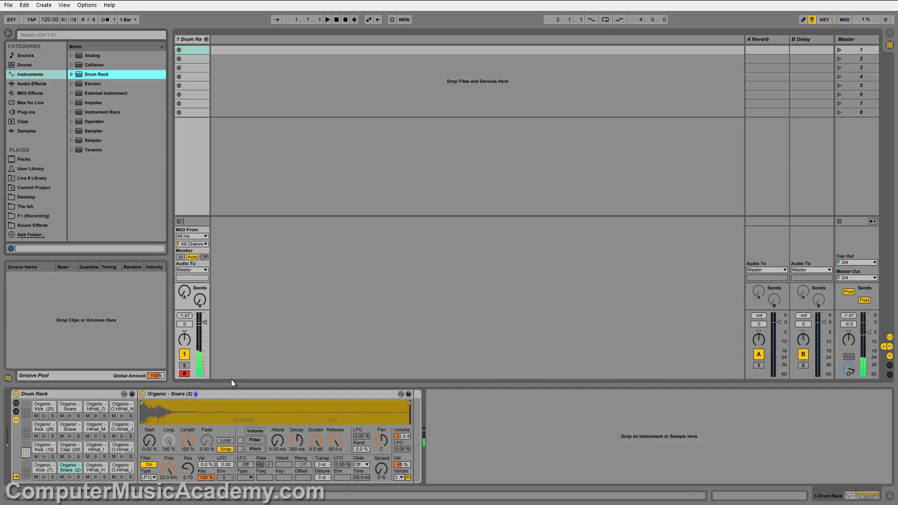
key("o")
key("o")
key("o")
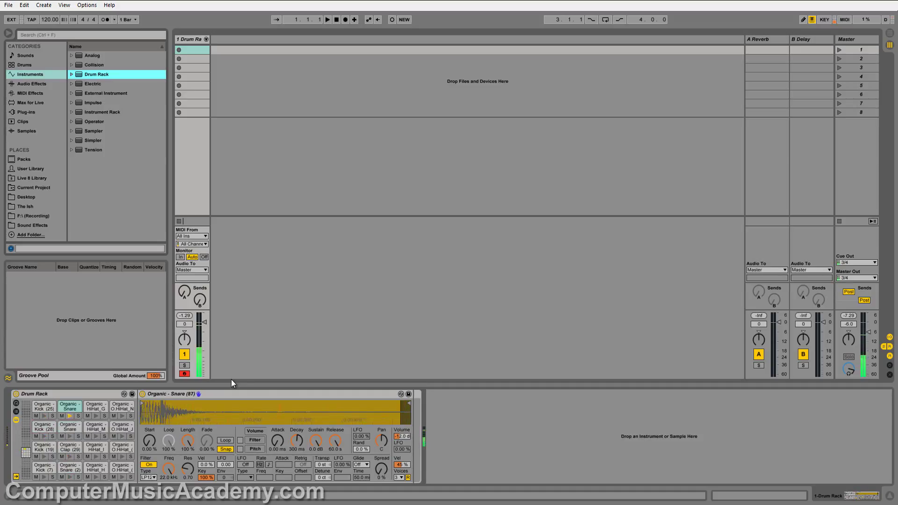
key("u")
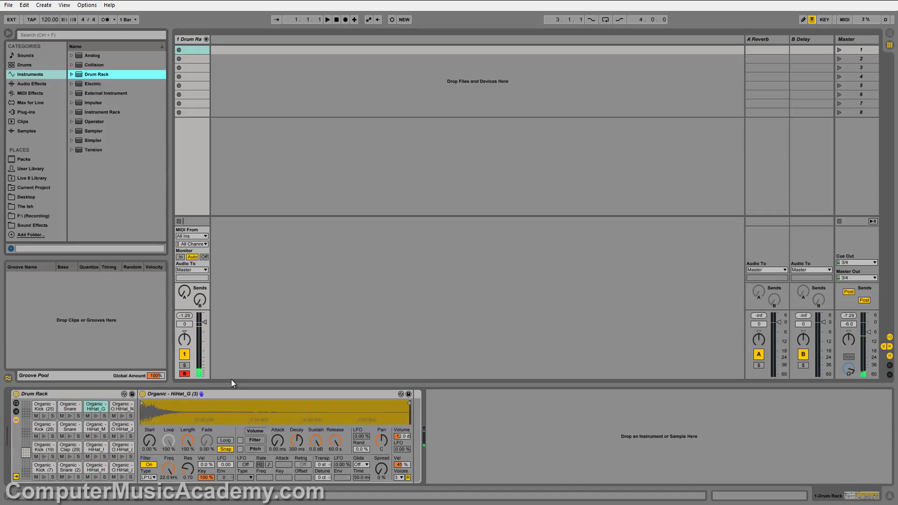
key("e")
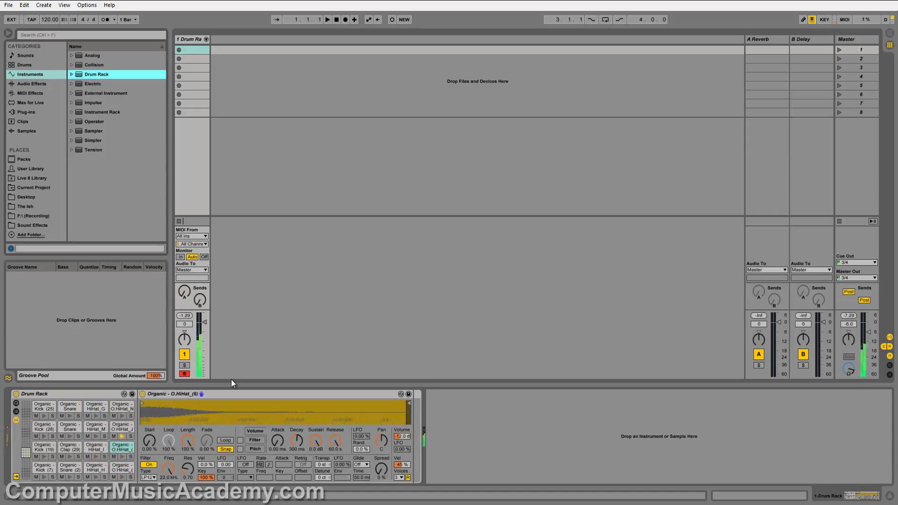
key("p")
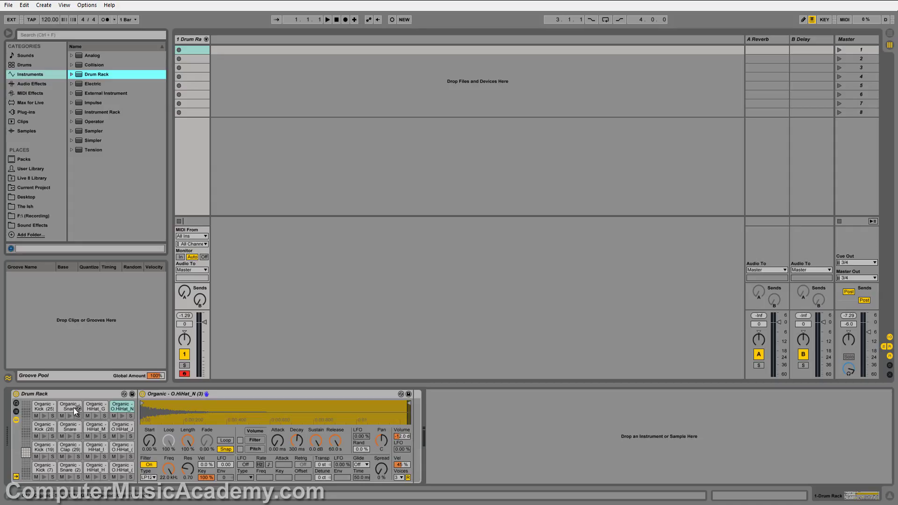
left_click(38, 467)
Show the Drum Rack's chain list and audition the Kick (28) and Kick (25) samples
left_click(16, 414)
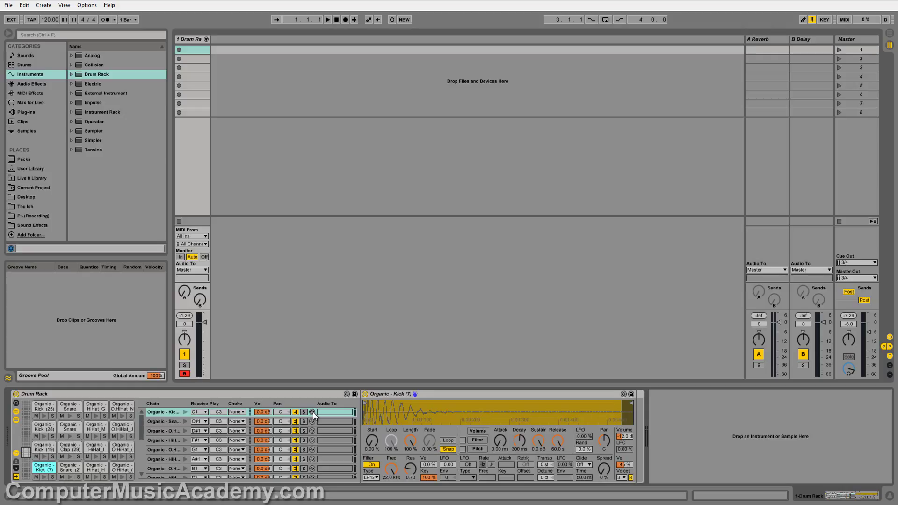
key("y")
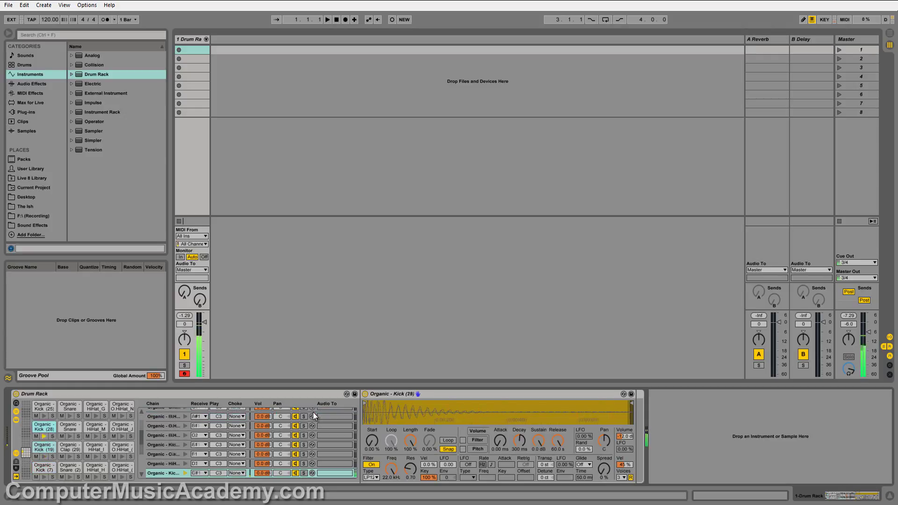
key("k")
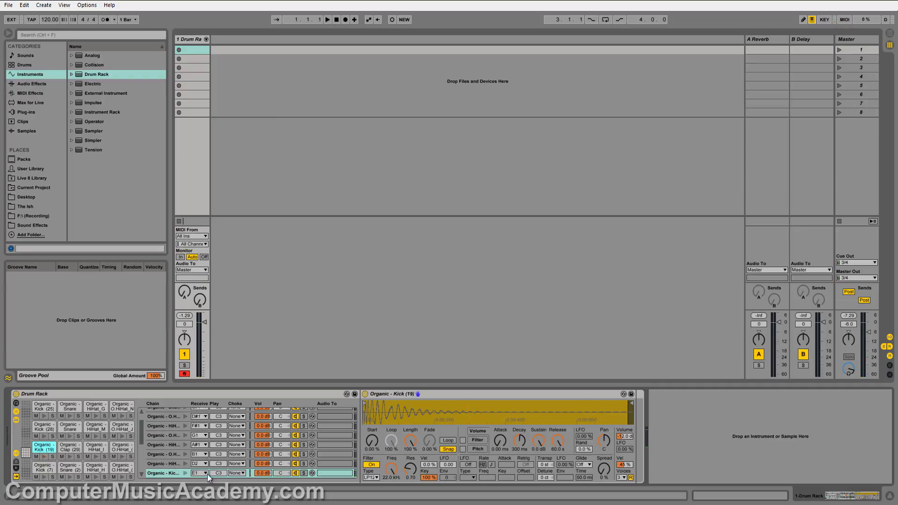
left_click(206, 473)
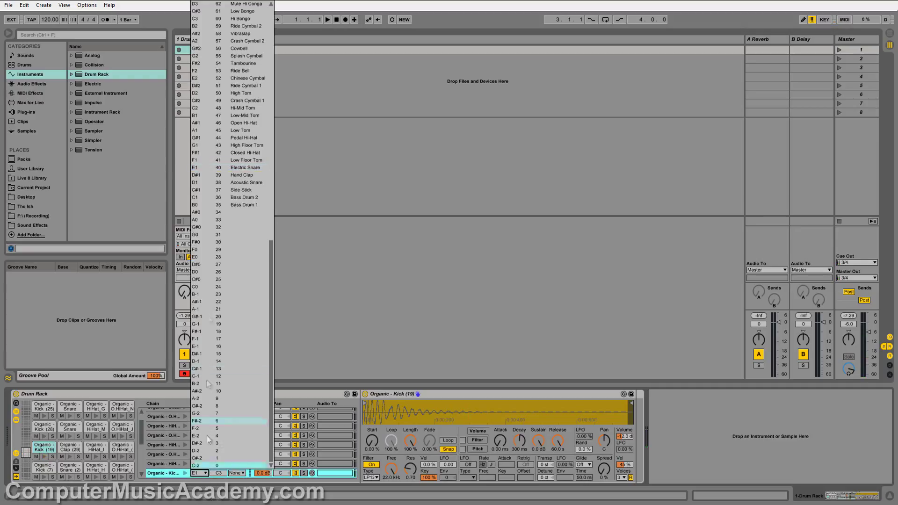
Set the Receive note of the Kick (19), Kick (28) and Kick (25) chains to C1
left_click(203, 197)
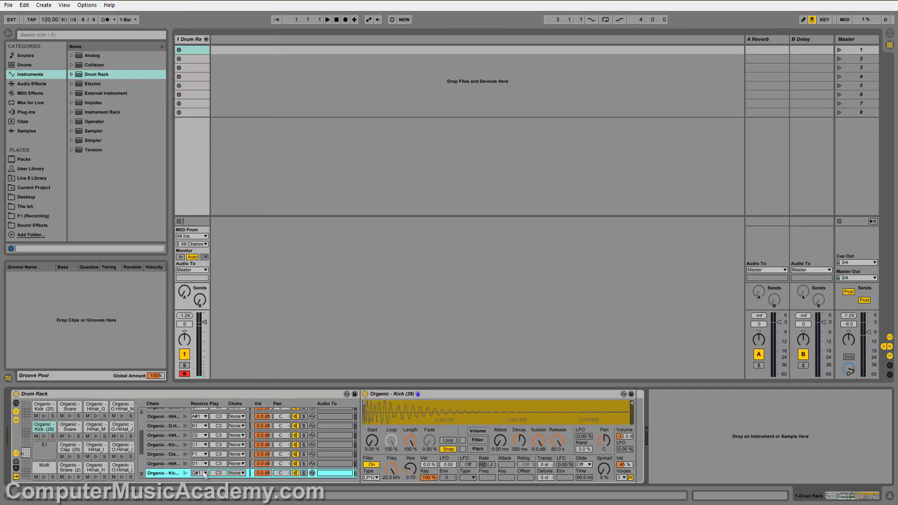
left_click(206, 473)
left_click(208, 195)
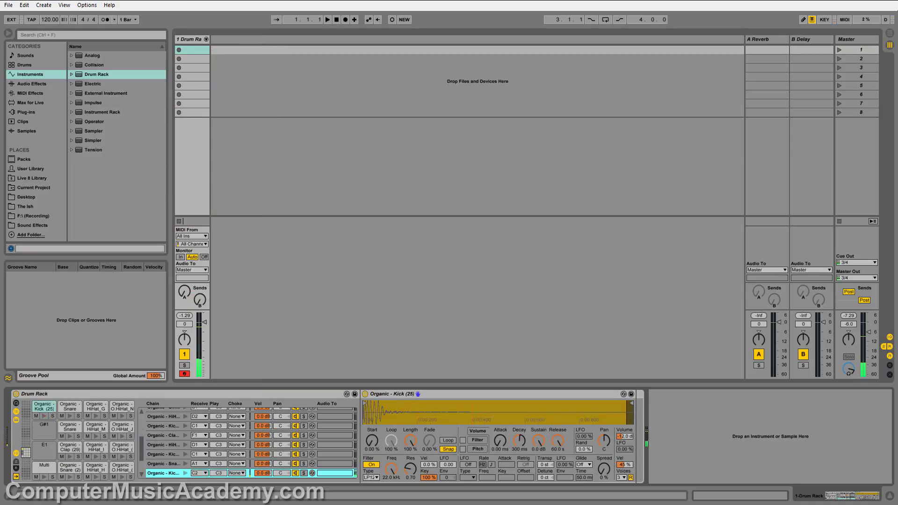
left_click(206, 473)
left_click(208, 199)
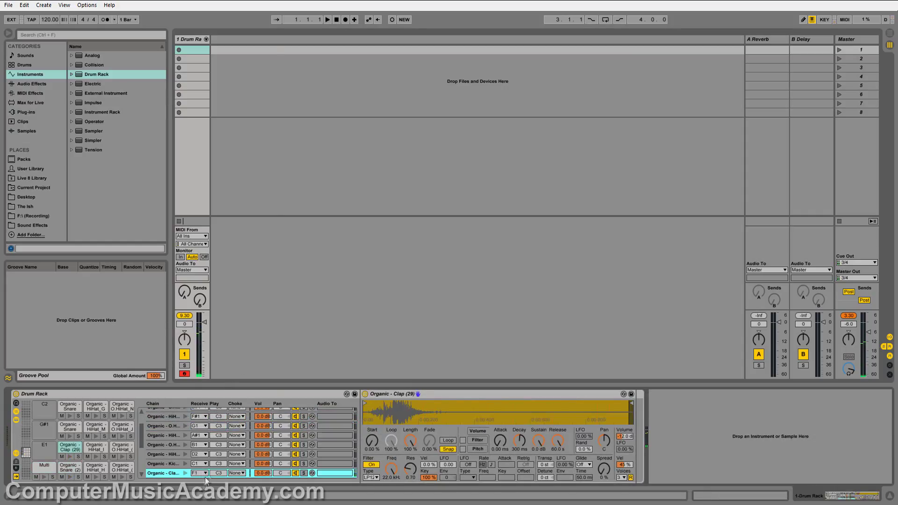
left_click(206, 473)
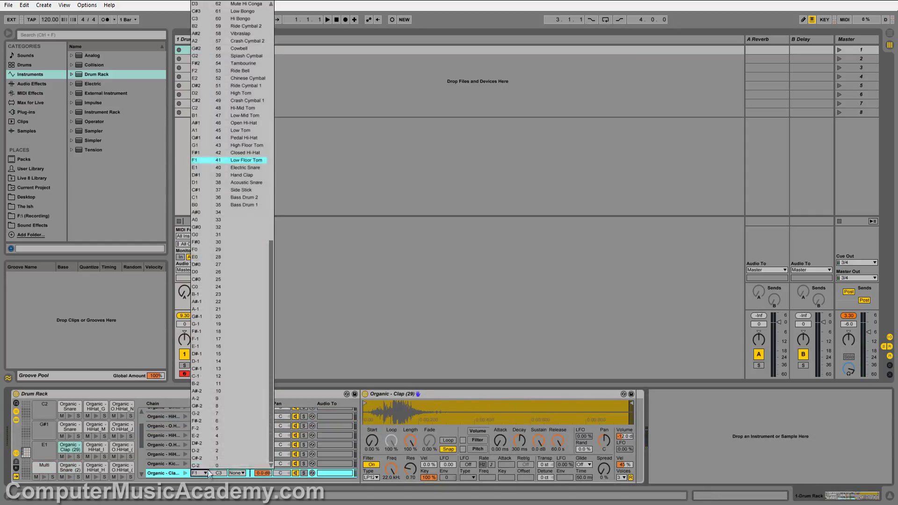
Set the Clap (29) chain and both snare chains to receive note C#1
left_click(201, 190)
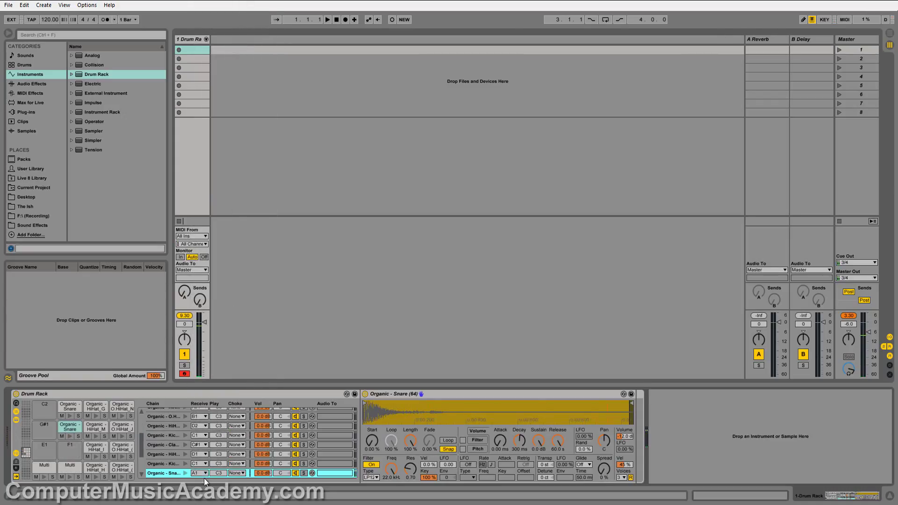
left_click(206, 473)
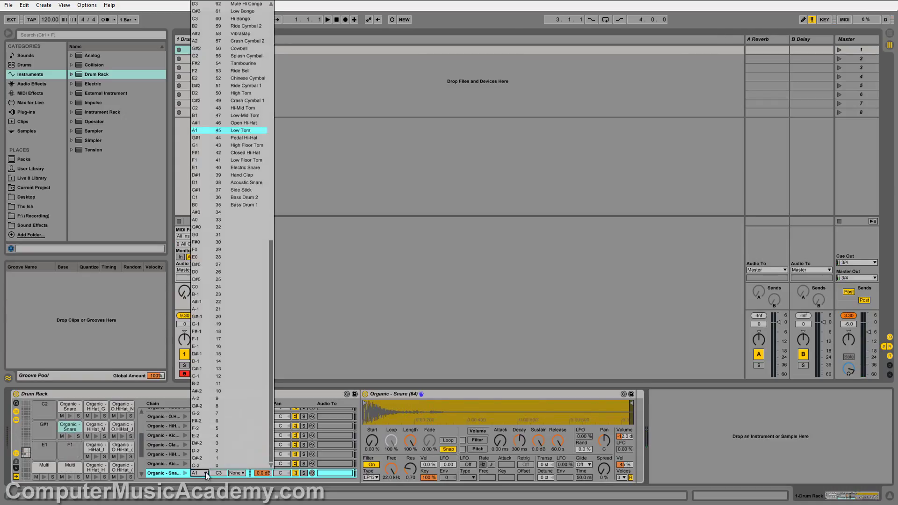
left_click(206, 190)
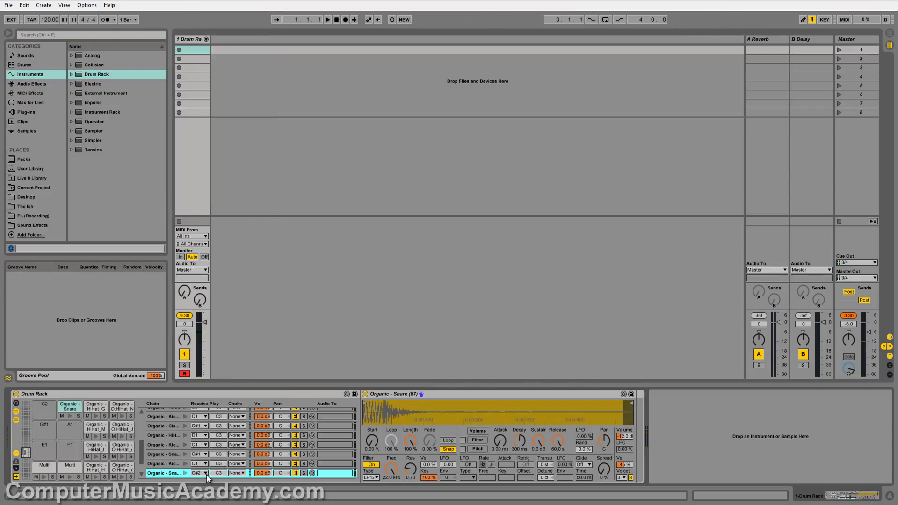
left_click(206, 473)
left_click(217, 191)
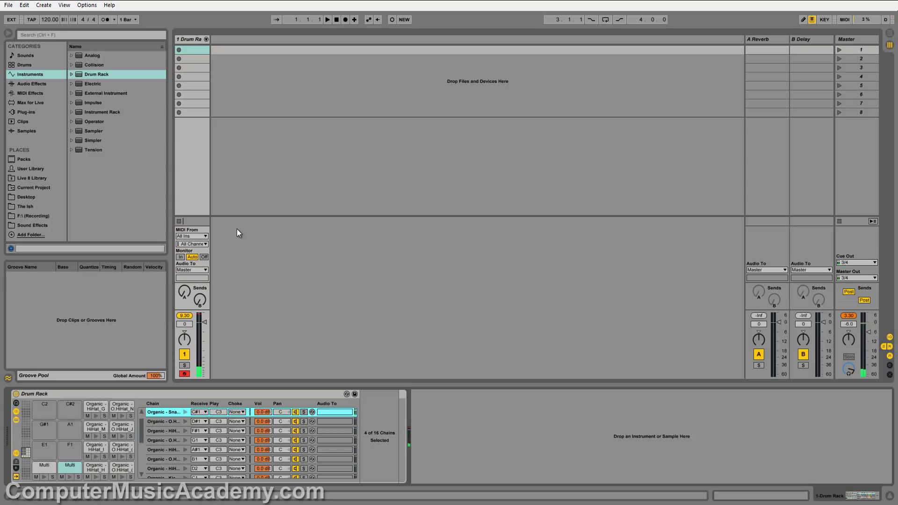
left_click(118, 452)
Move the first hi-hat chains, including HiHat_G, onto shared receive notes
left_click(198, 473)
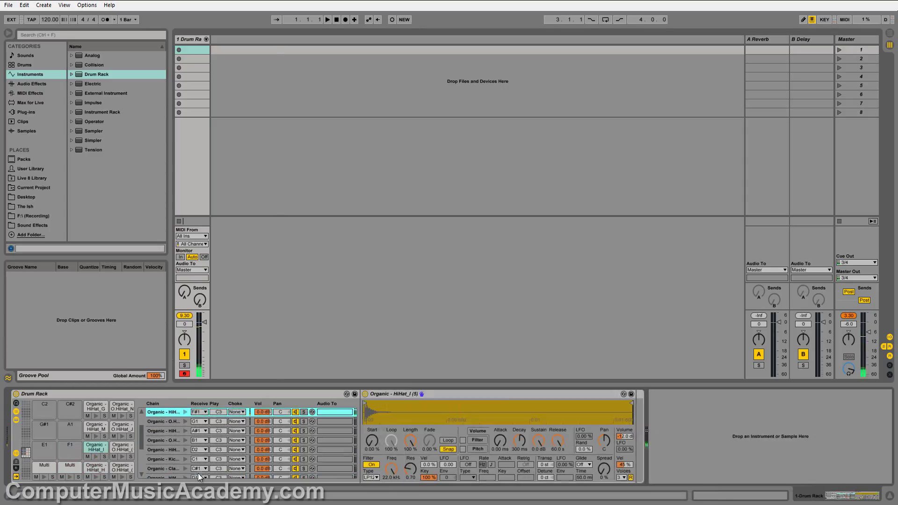
left_click(203, 164)
left_click(164, 430)
left_click(200, 431)
left_click(203, 164)
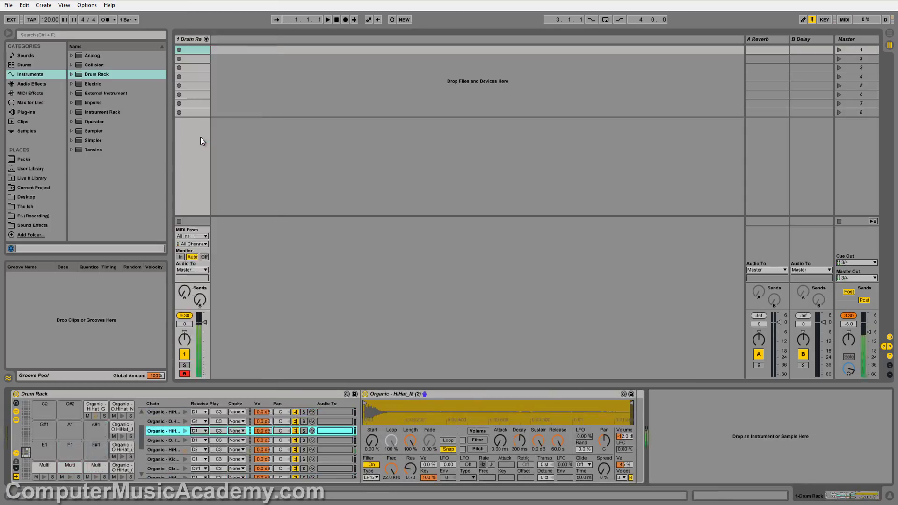
left_click(164, 450)
left_click(200, 449)
left_click(201, 122)
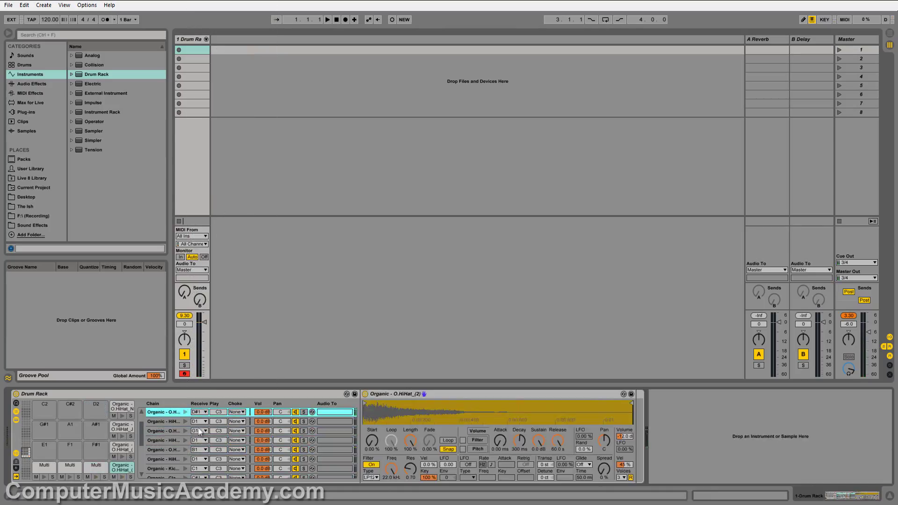
Change the remaining hi-hat chains' receive notes to D#1, including one previously on D#2
left_click(208, 431)
left_click(215, 146)
left_click(164, 450)
left_click(200, 450)
left_click(215, 144)
left_click(200, 473)
left_click(203, 176)
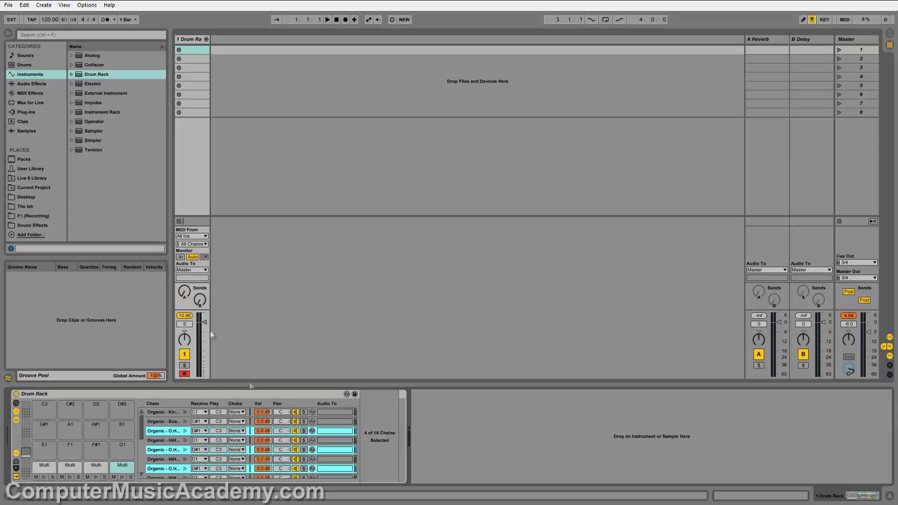
left_click(36, 83)
Place a Limiter after the Drum Rack and insert EQ Eight ahead of it
scroll(125, 150, "down", 2)
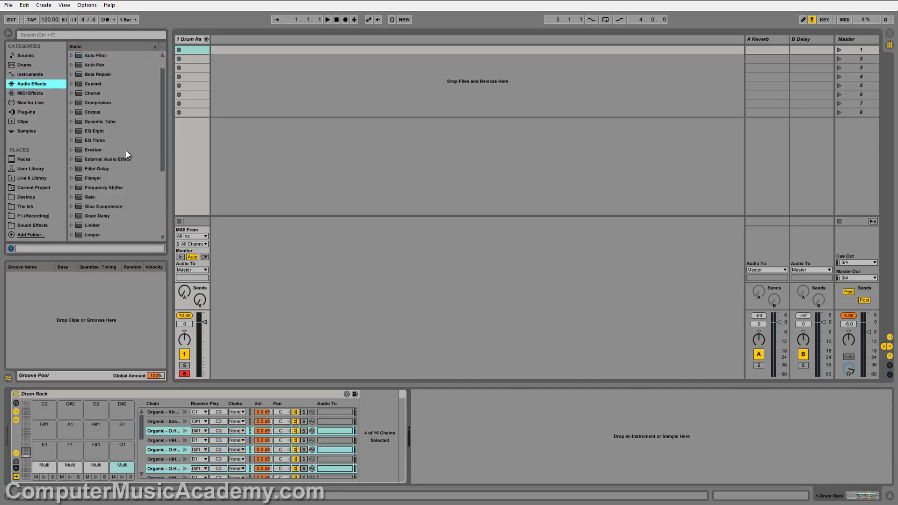
scroll(125, 151, "down", 2)
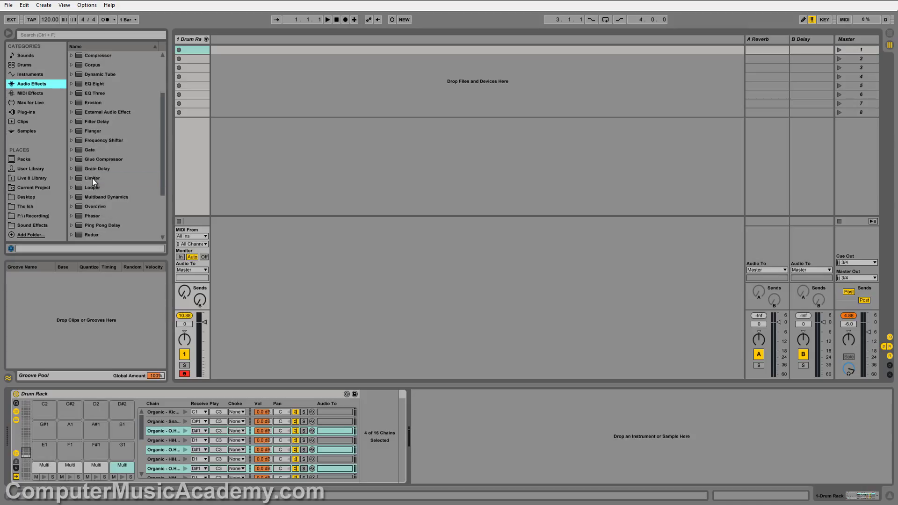
left_click(92, 179)
left_click_drag(314, 315, 419, 411)
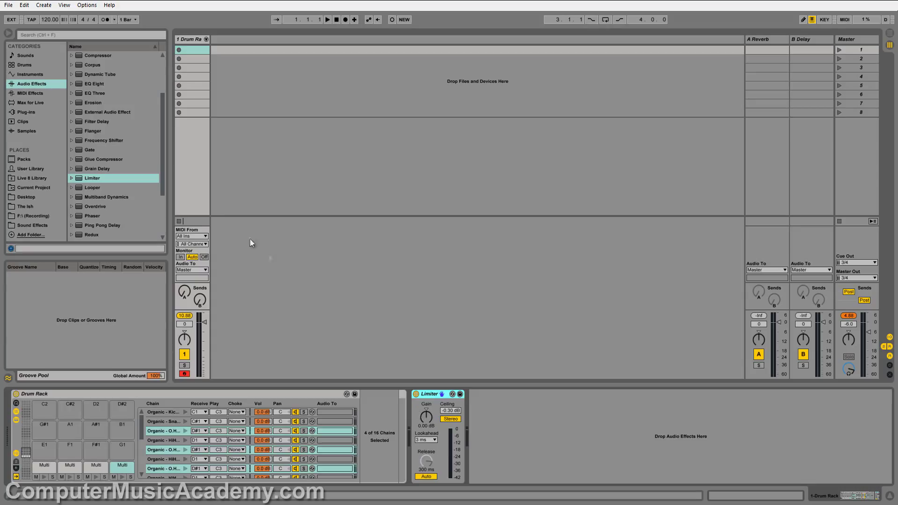
mouse_move(92, 83)
left_mouse_down()
mouse_move(410, 410)
mouse_move(461, 438)
mouse_move(578, 413)
left_mouse_up()
Scroll down the Audio Effects list and drag Reverb out toward the device chain
scroll(115, 135, "down", 2)
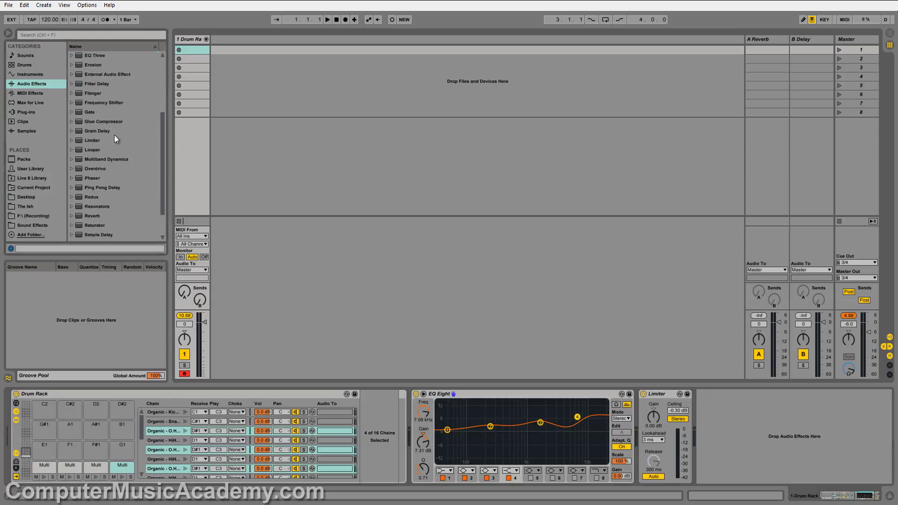
left_click_drag(96, 218, 458, 322)
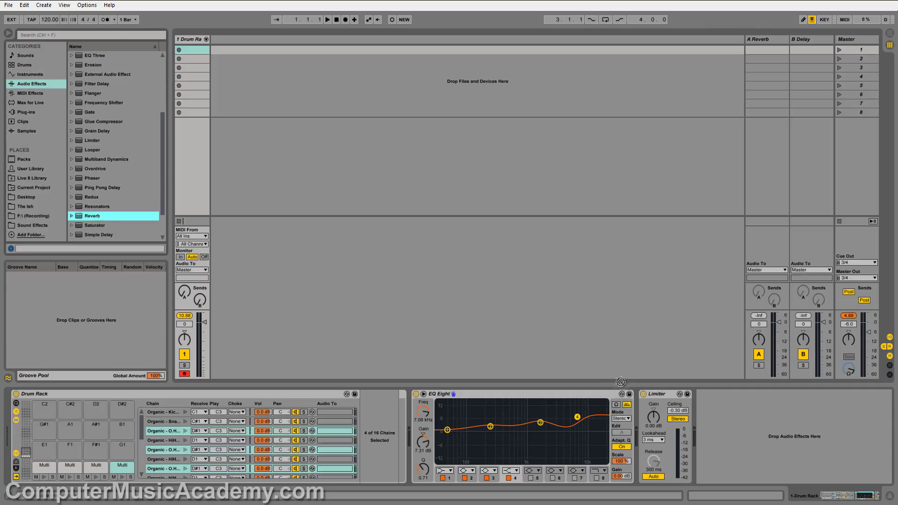
Drop Reverb between EQ Eight and the Limiter, bringing the whole Limiter into view
left_click_drag(620, 382, 637, 435)
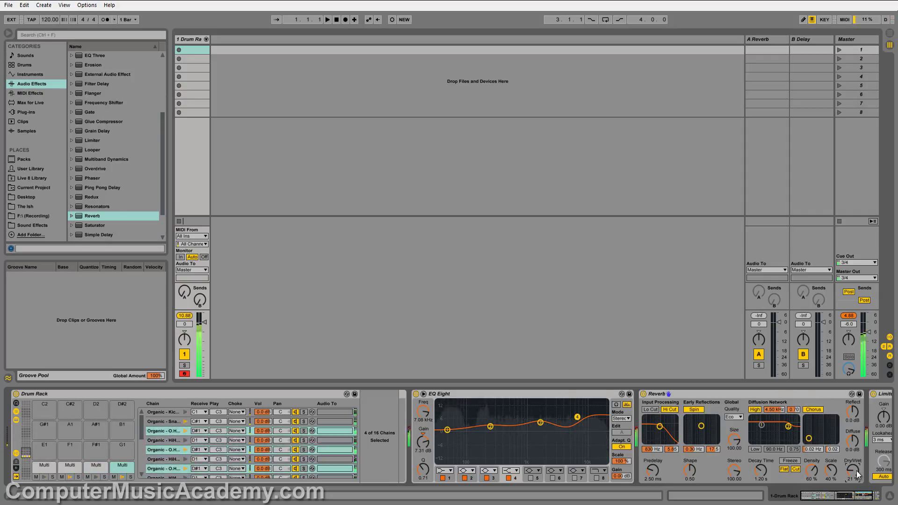
key("Right")
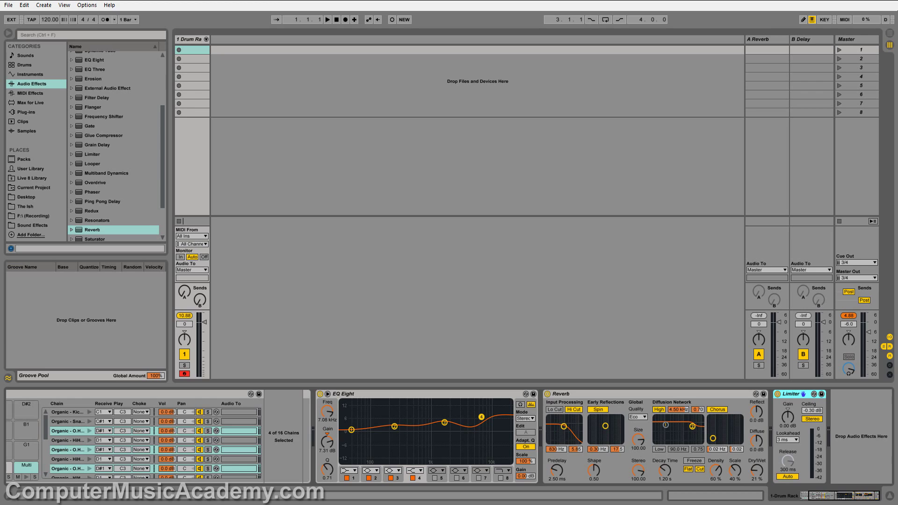
Unfold the Drum Rack's chain tracks in the mixer and add Simple Delay at the chain's end
left_click(206, 39)
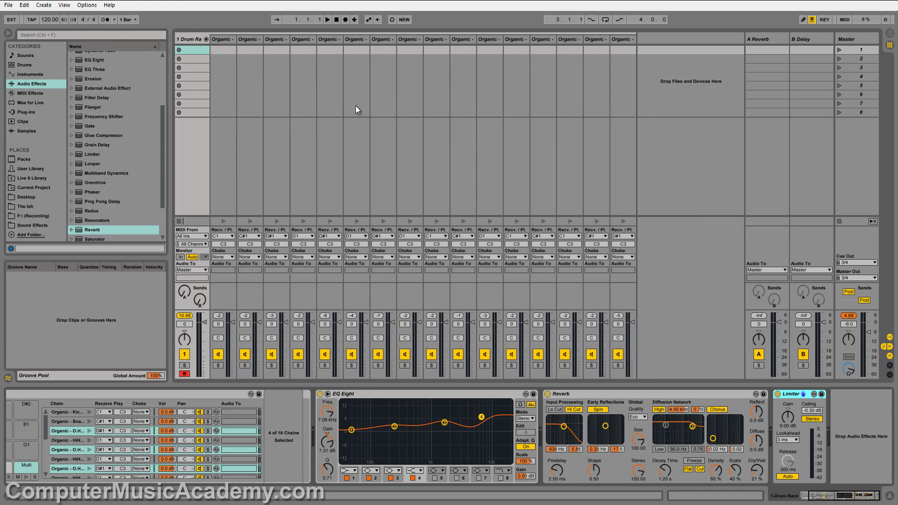
scroll(106, 181, "down", 5)
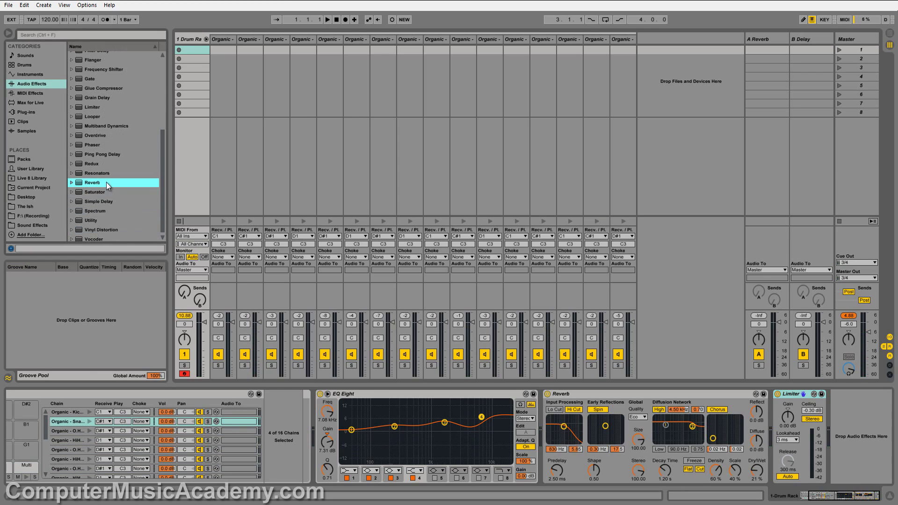
left_click_drag(98, 197, 234, 195)
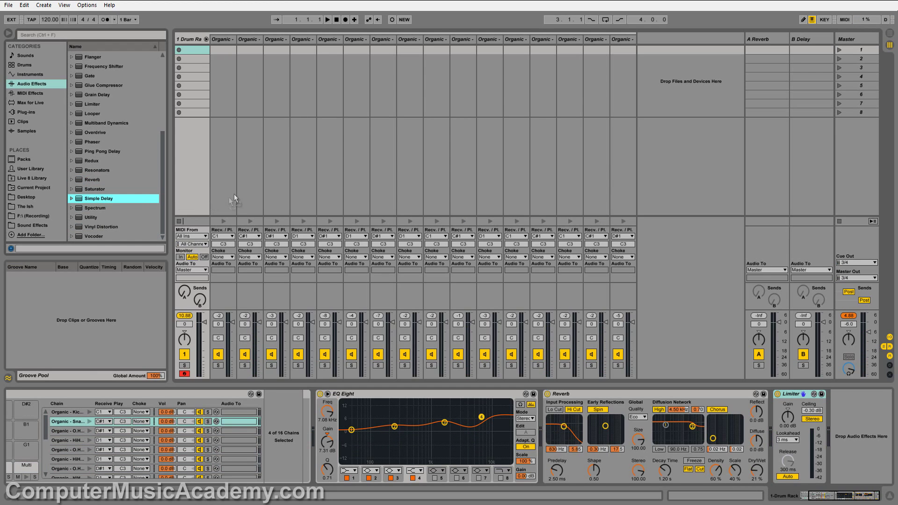